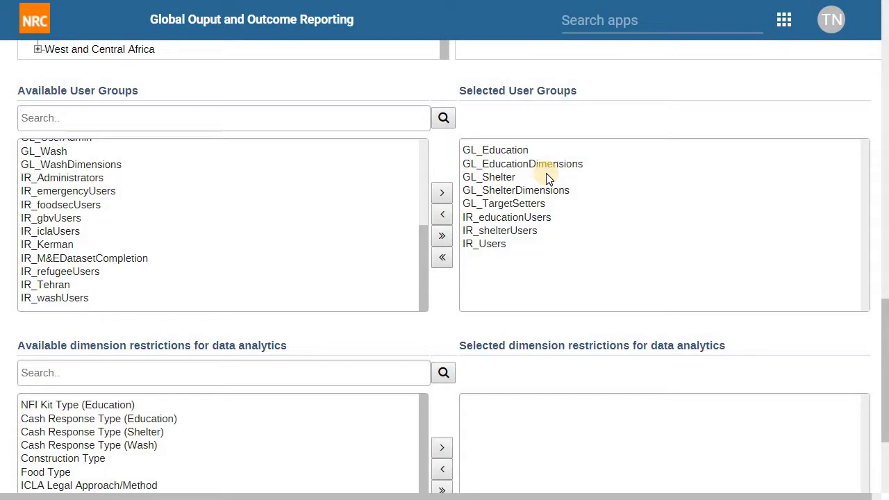
Step: Add the IR_Kerman and IR_Tehran user groups to the user's selected user groups
{"action": "left_click", "coordinate": [76, 244]}
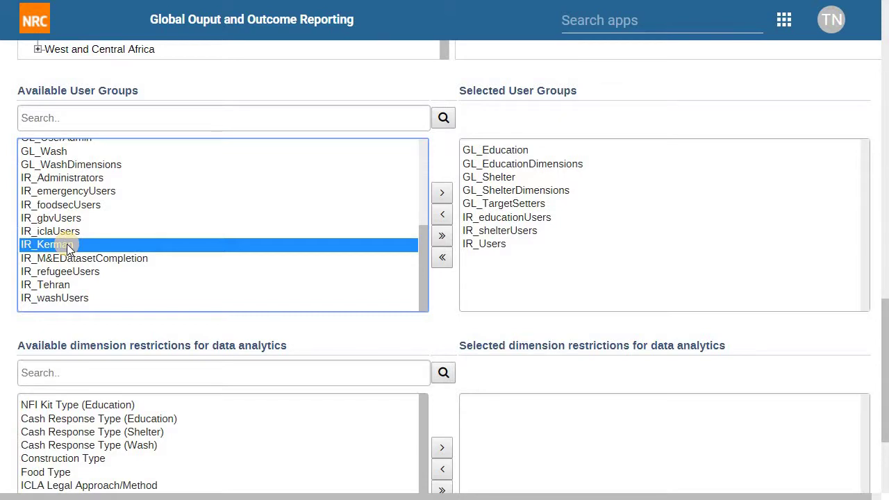
{"action": "scroll", "coordinate": [74, 245], "scroll_direction": "up", "scroll_amount": 3}
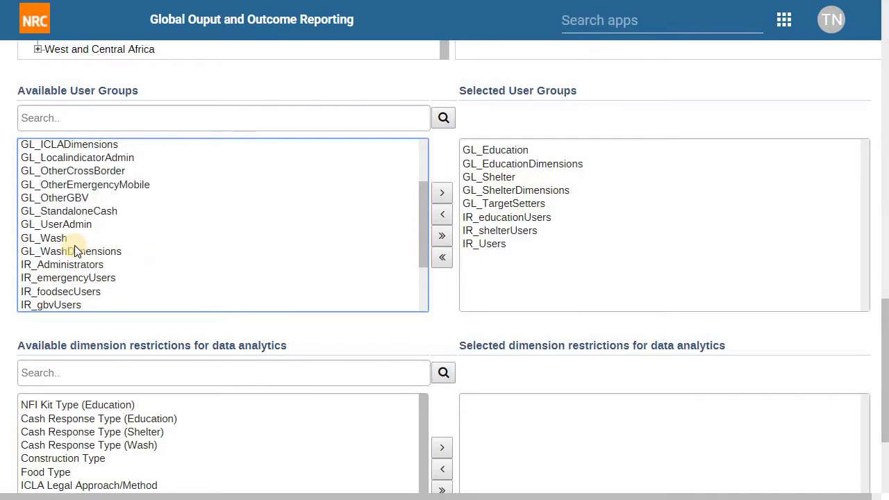
{"action": "scroll", "coordinate": [76, 245], "scroll_direction": "up", "scroll_amount": 3}
{"action": "scroll", "coordinate": [192, 107], "scroll_direction": "up", "scroll_amount": 4}
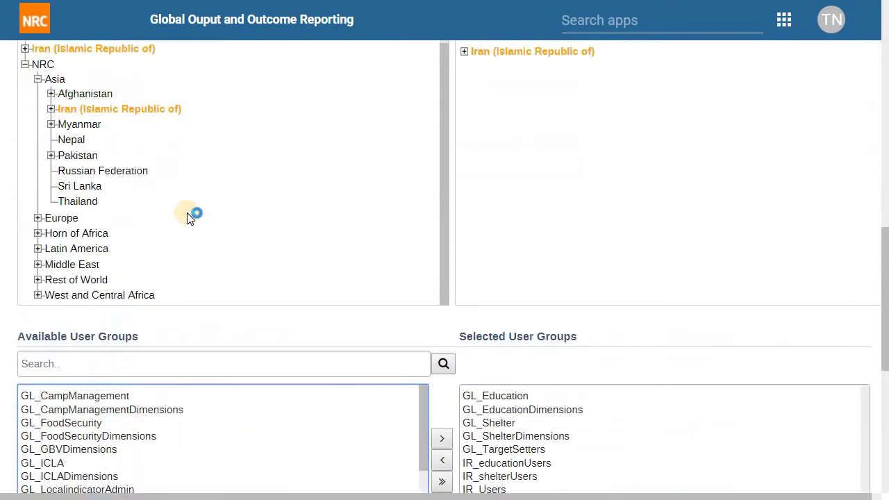
{"action": "scroll", "coordinate": [155, 205], "scroll_direction": "down", "scroll_amount": 4}
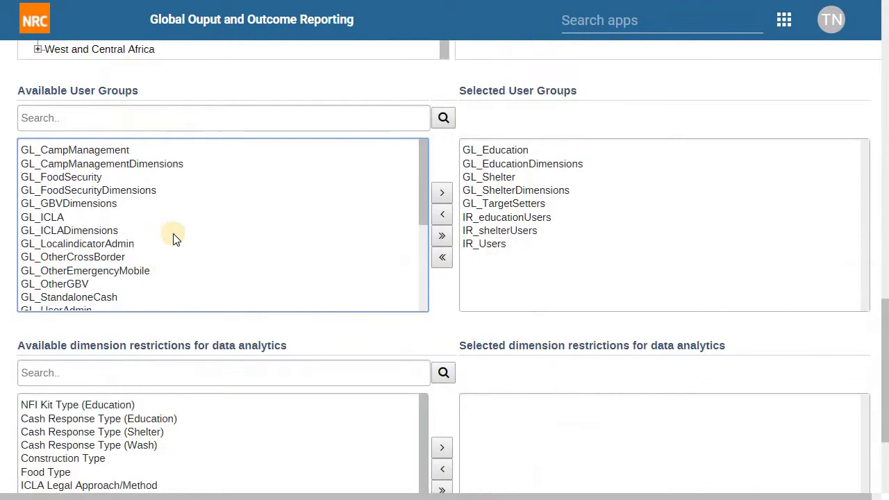
{"action": "scroll", "coordinate": [130, 240], "scroll_direction": "down", "scroll_amount": 4}
{"action": "left_click", "coordinate": [77, 244]}
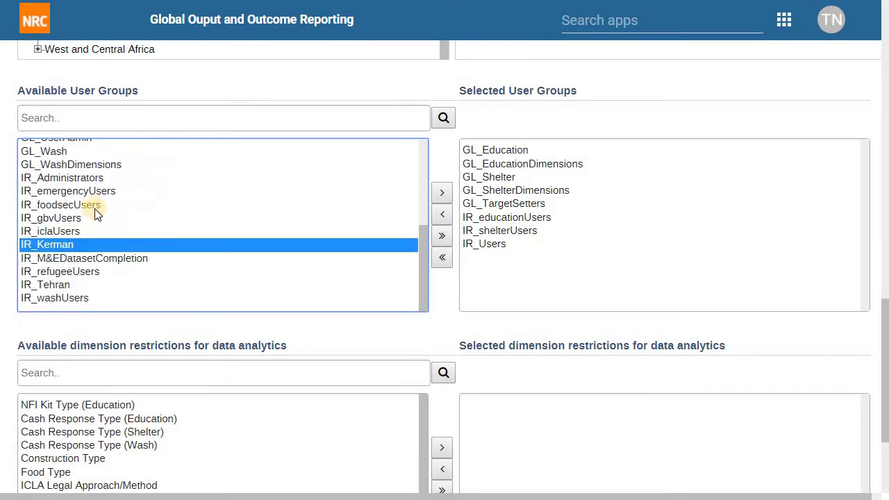
{"action": "double_click", "coordinate": [90, 246]}
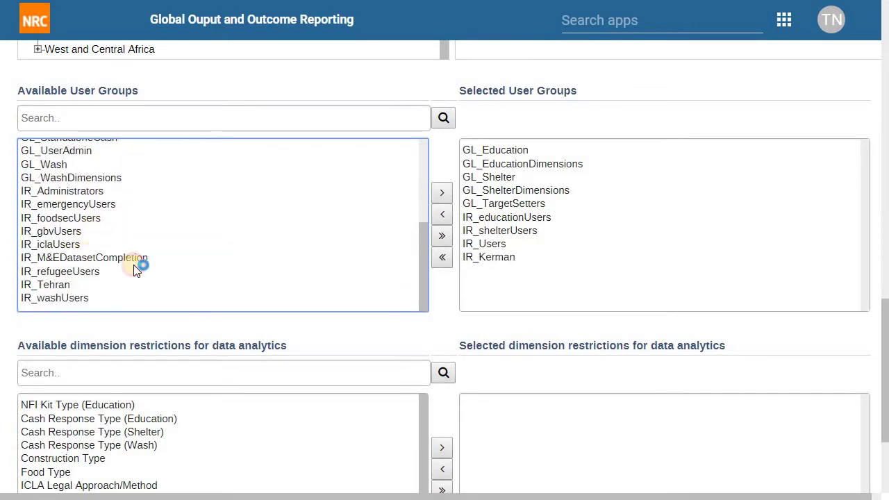
{"action": "double_click", "coordinate": [71, 285]}
{"action": "scroll", "coordinate": [101, 243], "scroll_direction": "down", "scroll_amount": 1}
{"action": "scroll", "coordinate": [117, 281], "scroll_direction": "up", "scroll_amount": 1}
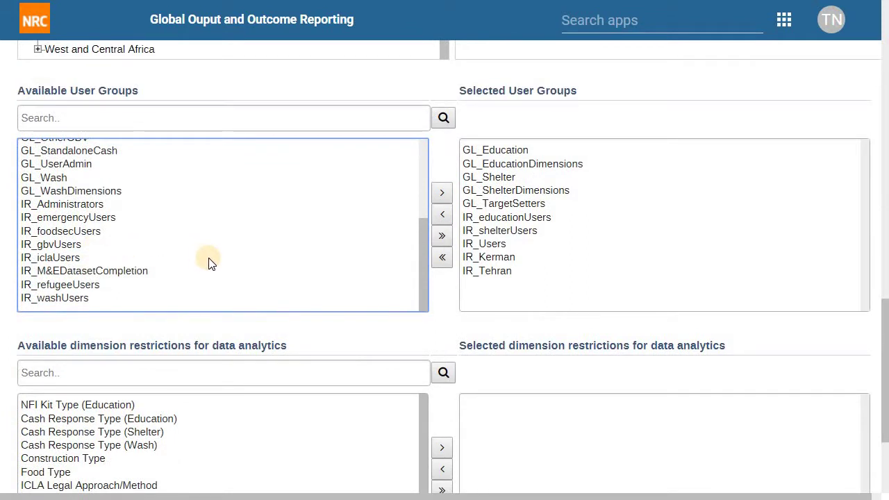
Step: Review the remaining available IR user groups and the available roles, including GL_CountryAdmin
{"action": "left_click", "coordinate": [114, 271]}
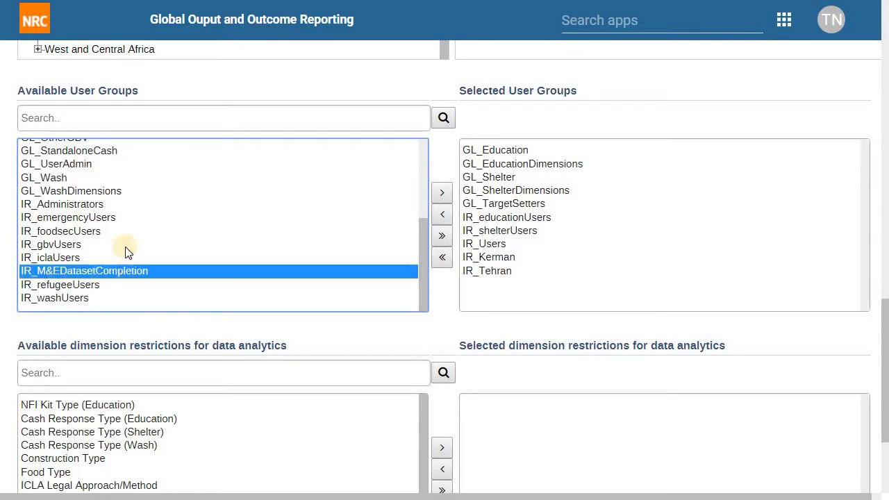
{"action": "left_click", "coordinate": [111, 204]}
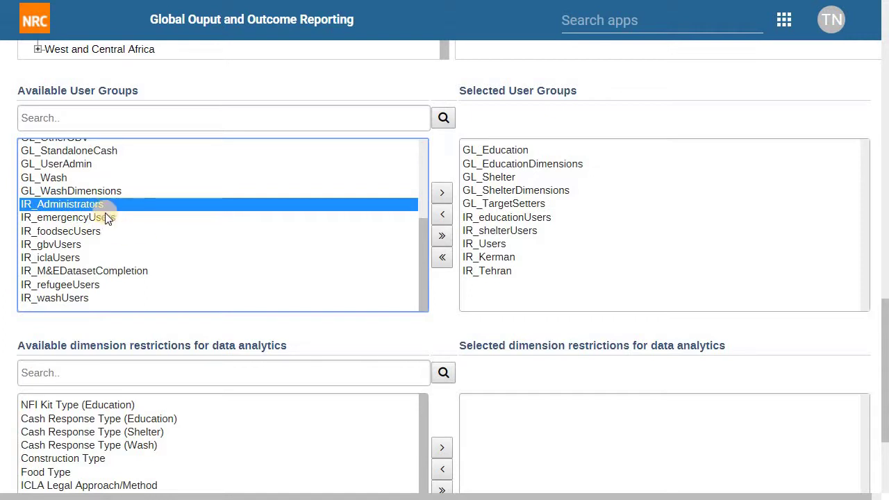
{"action": "left_click", "coordinate": [173, 259]}
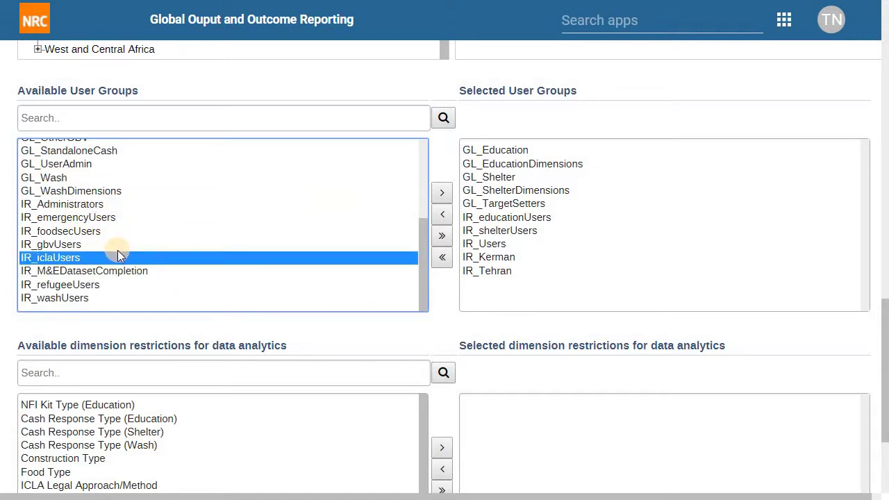
{"action": "scroll", "coordinate": [146, 252], "scroll_direction": "up", "scroll_amount": 3}
{"action": "scroll", "coordinate": [152, 262], "scroll_direction": "up", "scroll_amount": 6}
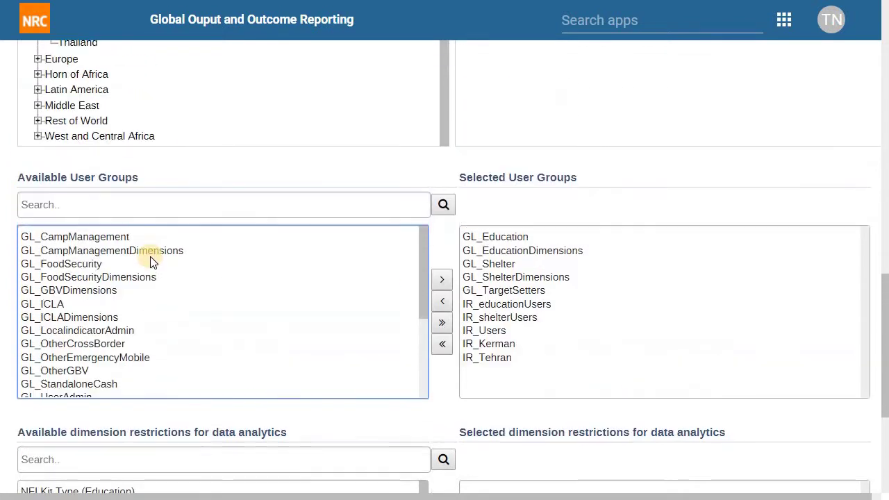
{"action": "scroll", "coordinate": [175, 269], "scroll_direction": "up", "scroll_amount": 3}
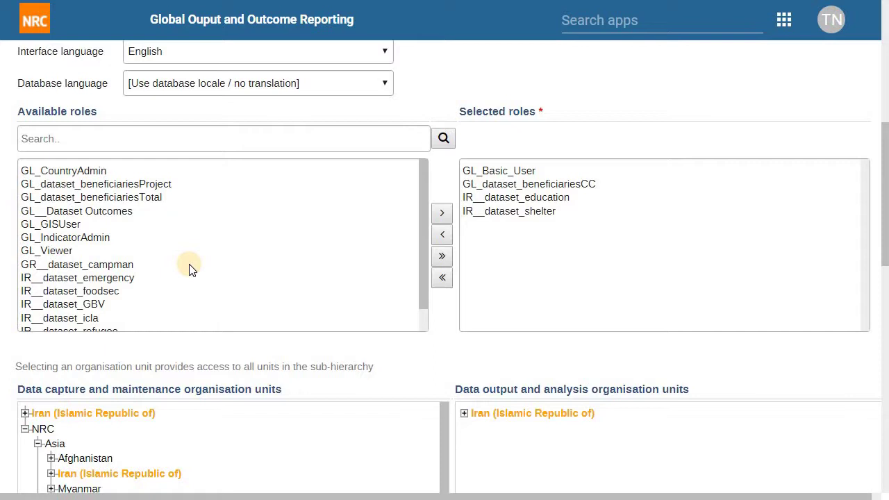
{"action": "left_click", "coordinate": [139, 170]}
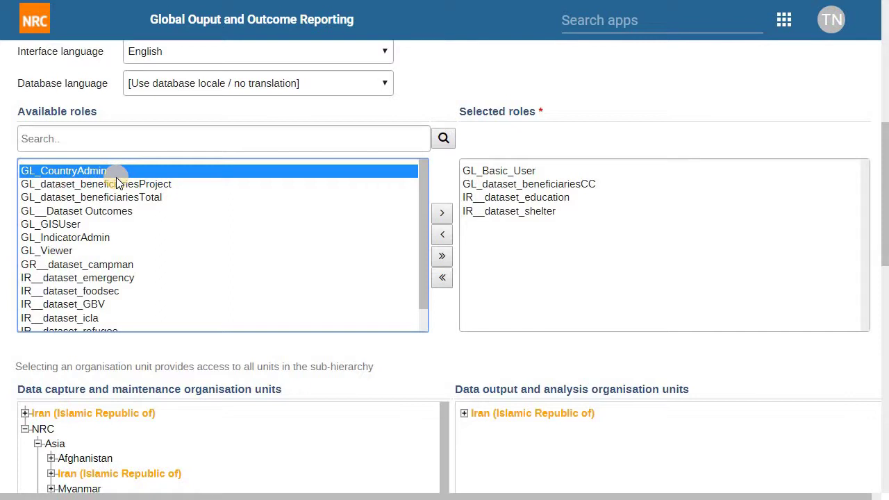
Step: Add the GL_GISUser role to the user's selected roles
{"action": "left_click", "coordinate": [95, 225]}
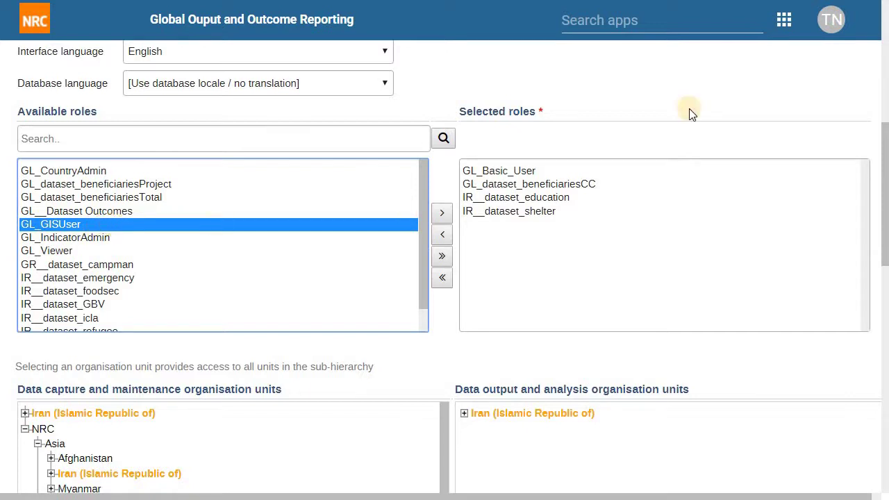
{"action": "left_click", "coordinate": [779, 21]}
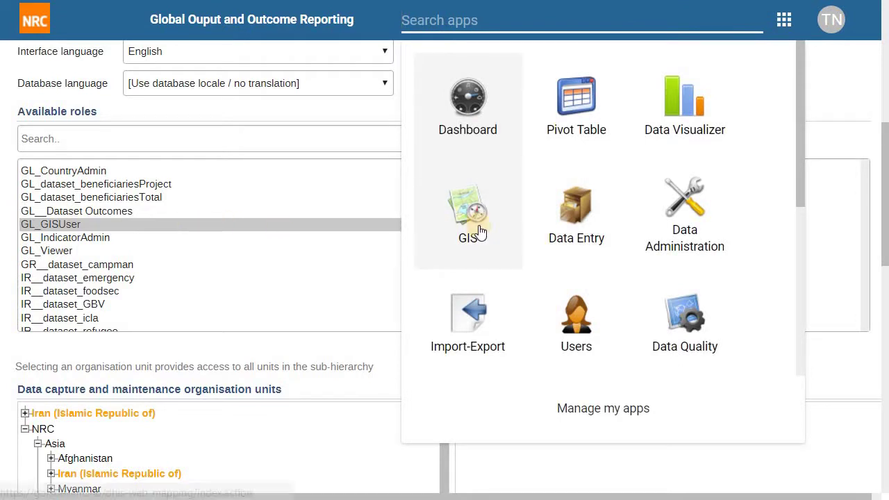
{"action": "left_click", "coordinate": [264, 213]}
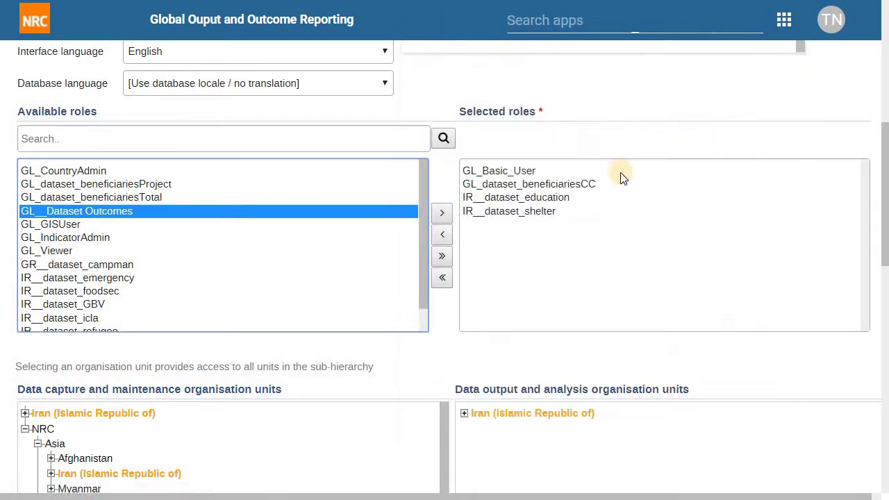
{"action": "left_click", "coordinate": [519, 174]}
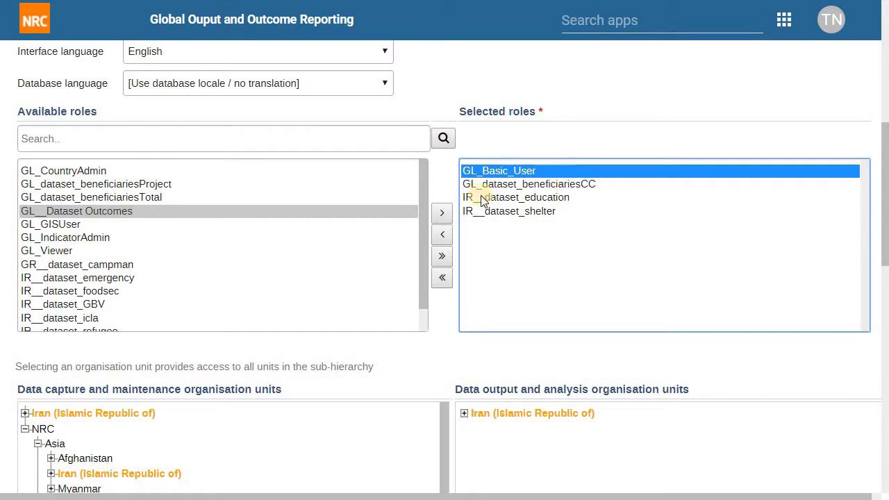
{"action": "left_click", "coordinate": [341, 211]}
{"action": "left_click", "coordinate": [269, 229]}
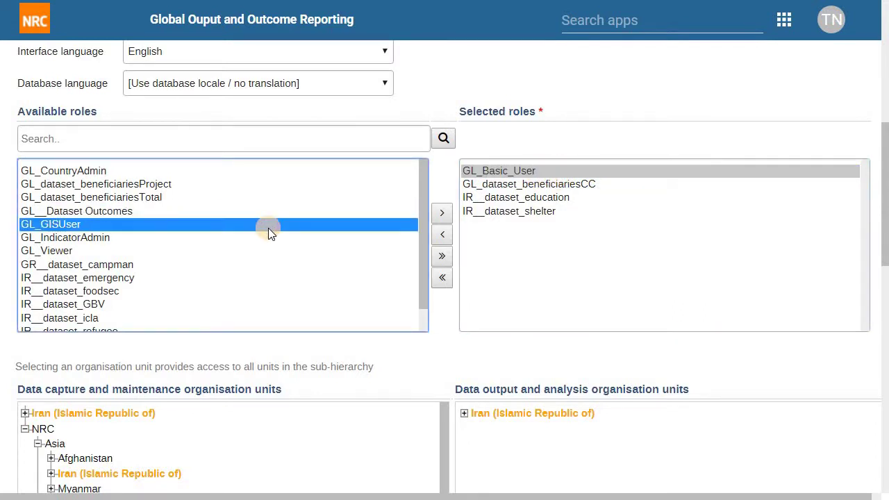
{"action": "double_click", "coordinate": [268, 228]}
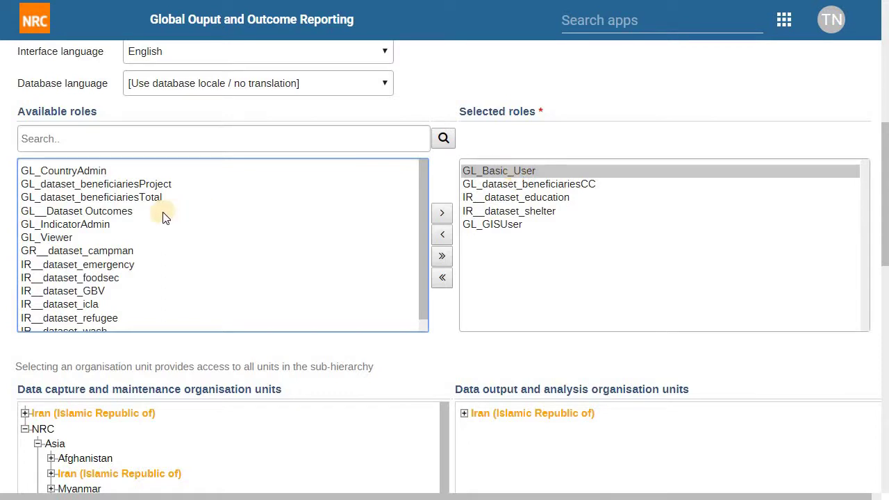
Step: Examine the remaining available roles, such as GL_Viewer, GL_IndicatorAdmin and GL_dataset_beneficiariesTotal, against the assigned GL_Basic_User role
{"action": "left_click", "coordinate": [124, 237]}
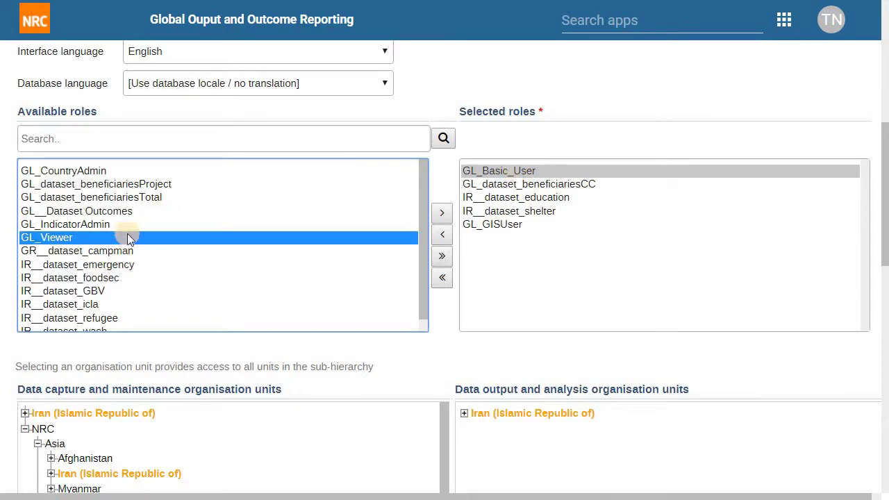
{"action": "left_click", "coordinate": [553, 172]}
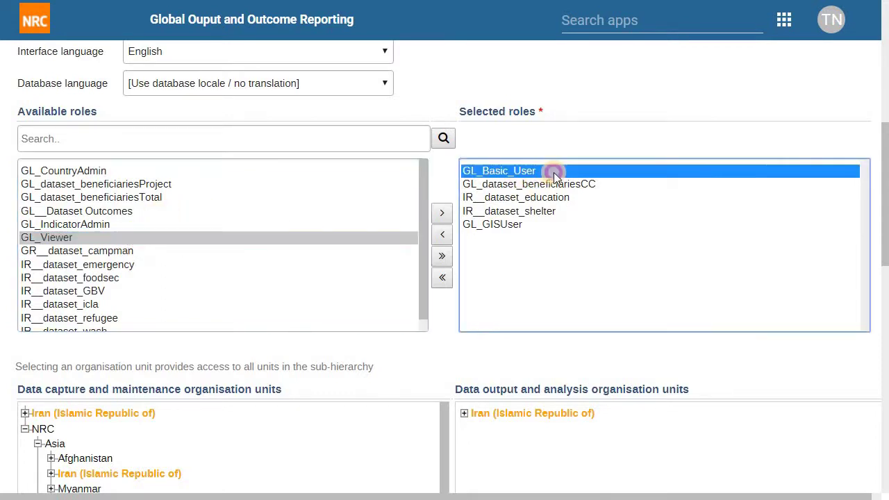
{"action": "left_click", "coordinate": [200, 236]}
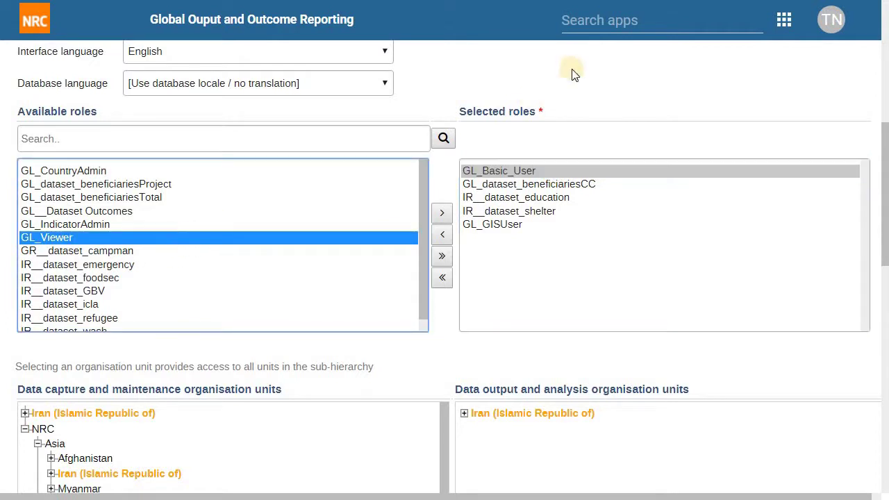
{"action": "left_click", "coordinate": [130, 224]}
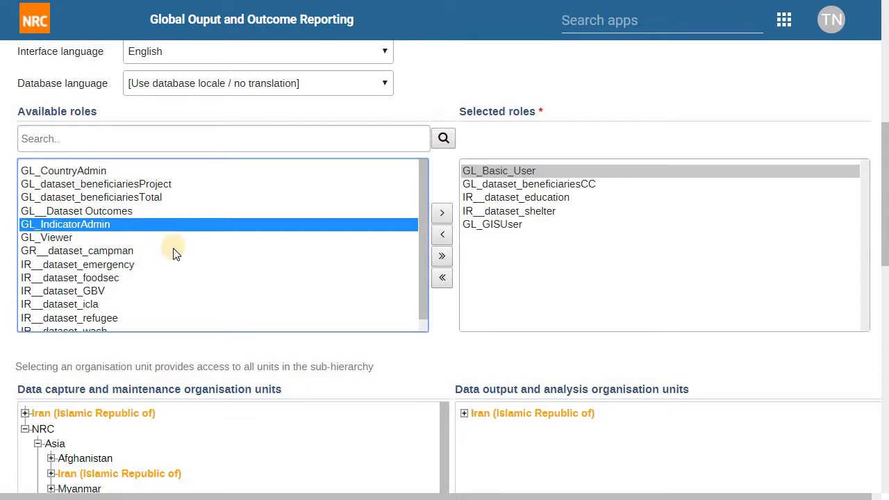
{"action": "scroll", "coordinate": [173, 248], "scroll_direction": "down", "scroll_amount": 1}
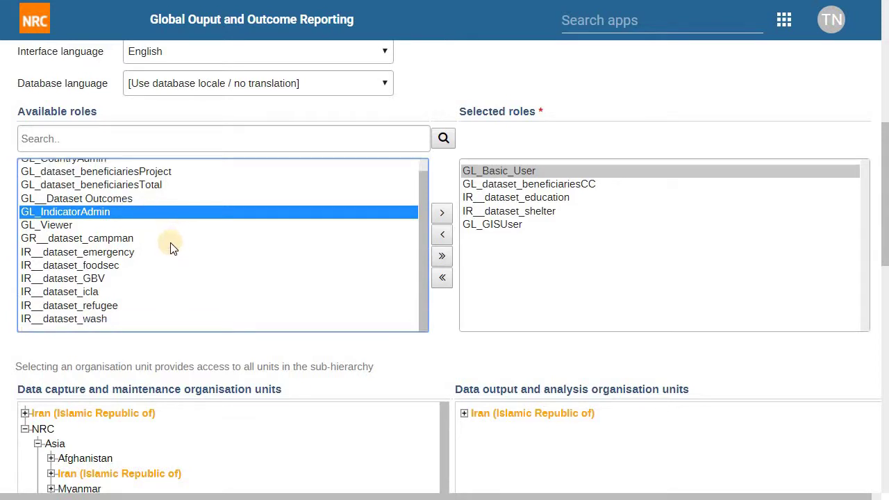
{"action": "left_click", "coordinate": [54, 238]}
{"action": "scroll", "coordinate": [104, 222], "scroll_direction": "up", "scroll_amount": 1}
{"action": "left_click", "coordinate": [101, 195]}
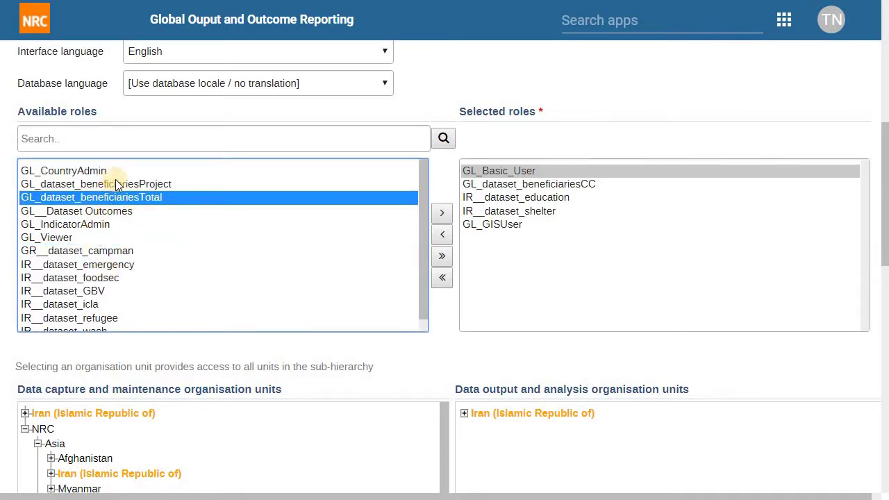
Step: Save the user's updated roles and user groups
{"action": "scroll", "coordinate": [111, 297], "scroll_direction": "down", "scroll_amount": 1}
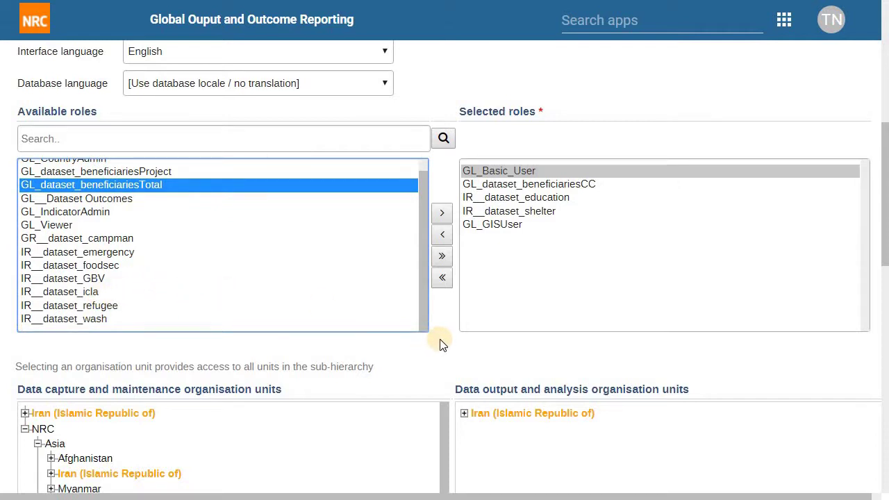
{"action": "scroll", "coordinate": [442, 345], "scroll_direction": "down", "scroll_amount": 10}
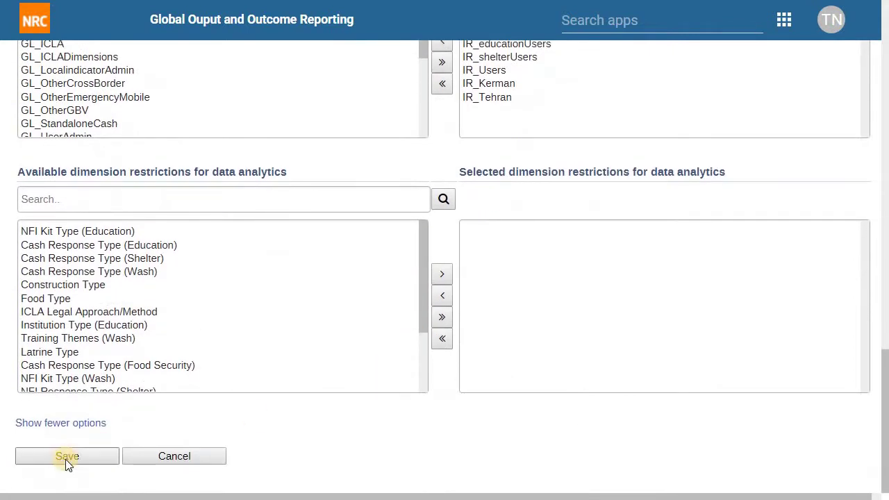
{"action": "left_click", "coordinate": [67, 458]}
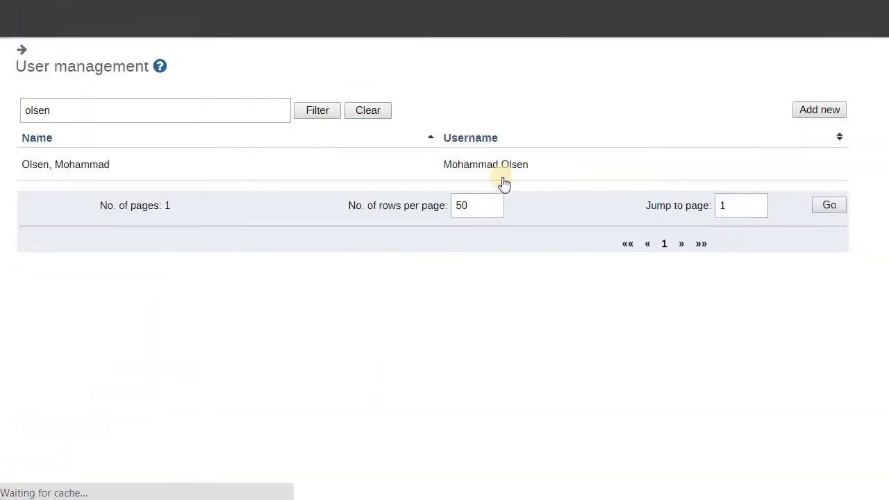
Step: Open the User Role management list in the Users app
{"action": "left_click", "coordinate": [641, 34]}
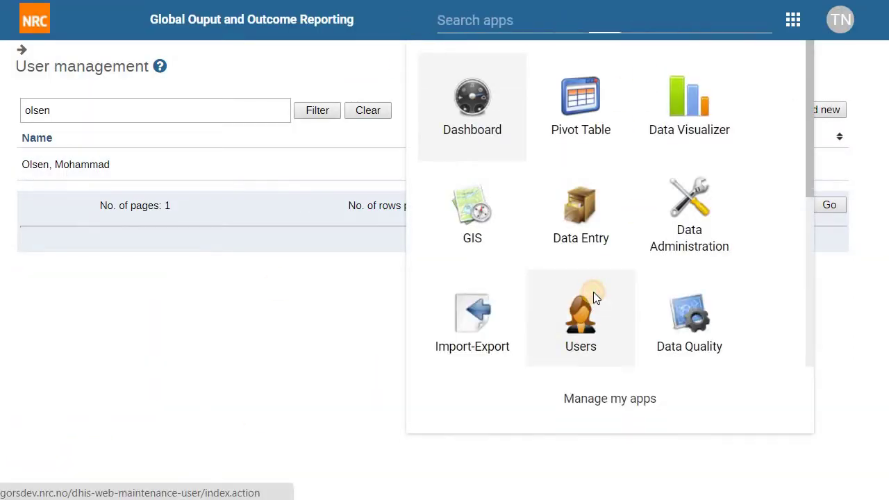
{"action": "left_click", "coordinate": [593, 292]}
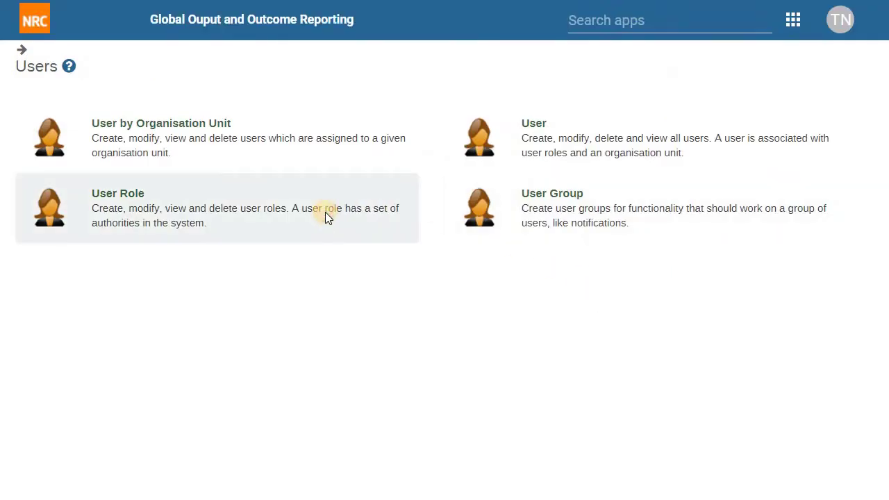
{"action": "left_click", "coordinate": [325, 212]}
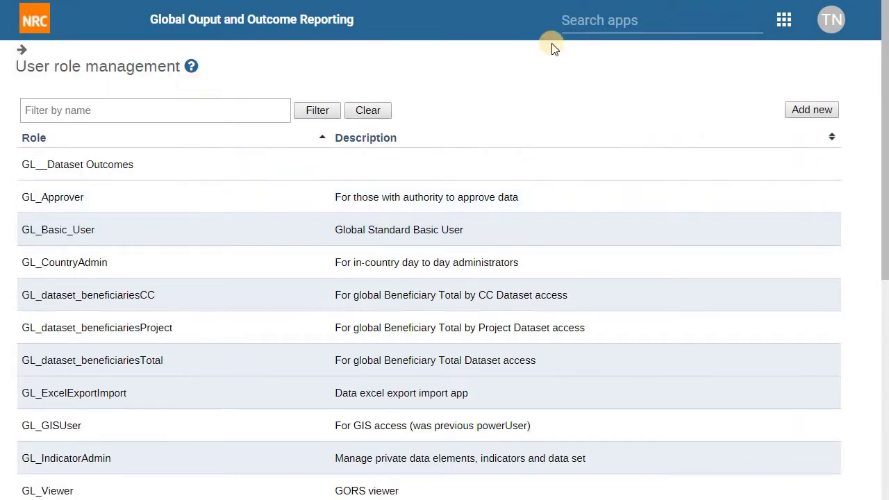
{"action": "left_click", "coordinate": [21, 50]}
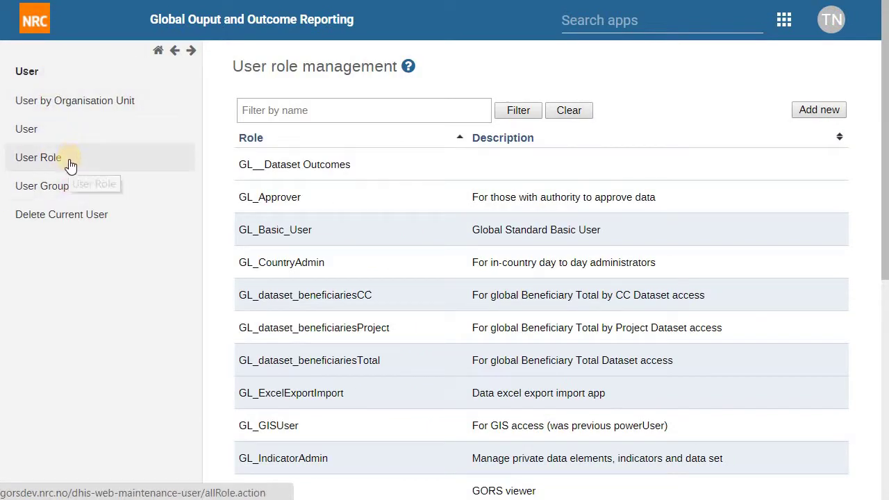
{"action": "left_click", "coordinate": [53, 159]}
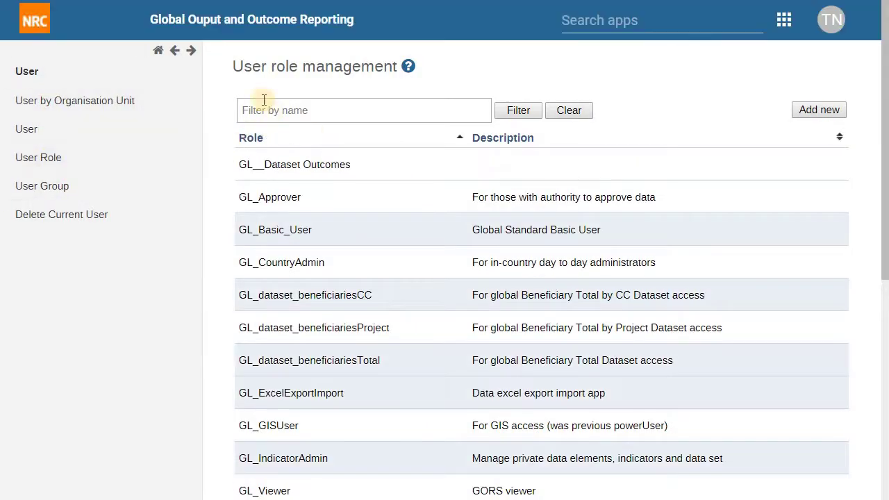
{"action": "left_click", "coordinate": [174, 52]}
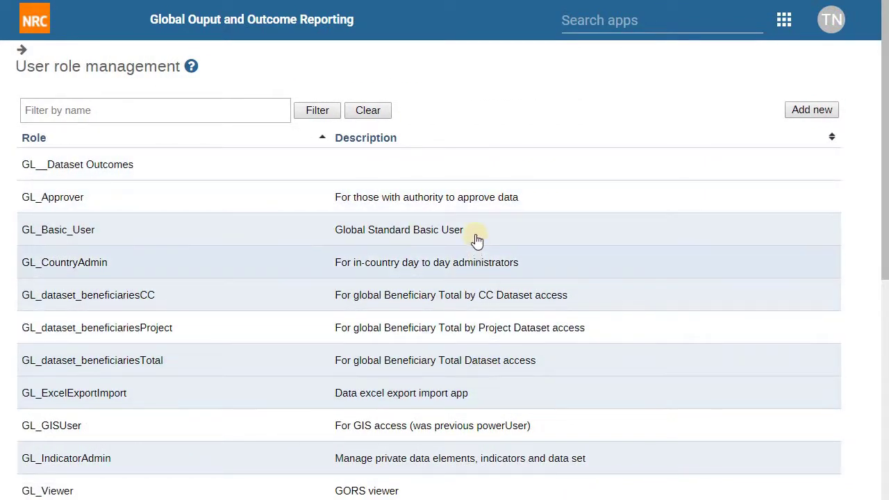
Step: Look through the list of user roles, view the details of the GL_Basic_User role and close them
{"action": "scroll", "coordinate": [430, 223], "scroll_direction": "down", "scroll_amount": 5}
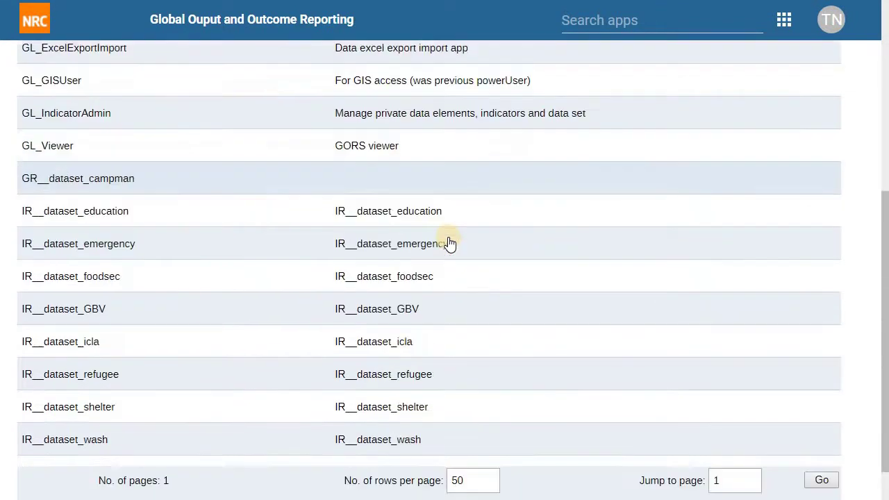
{"action": "scroll", "coordinate": [444, 278], "scroll_direction": "down", "scroll_amount": 1}
{"action": "scroll", "coordinate": [441, 304], "scroll_direction": "up", "scroll_amount": 6}
{"action": "left_click", "coordinate": [134, 179]}
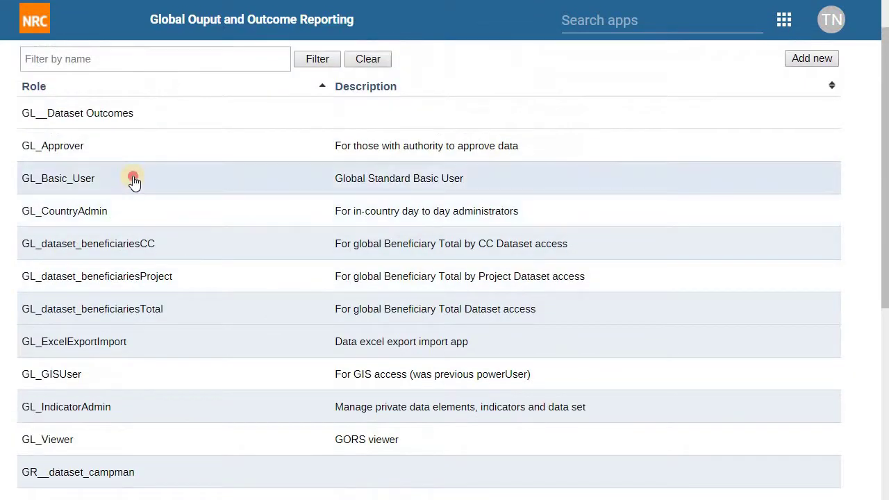
{"action": "left_click", "coordinate": [167, 201]}
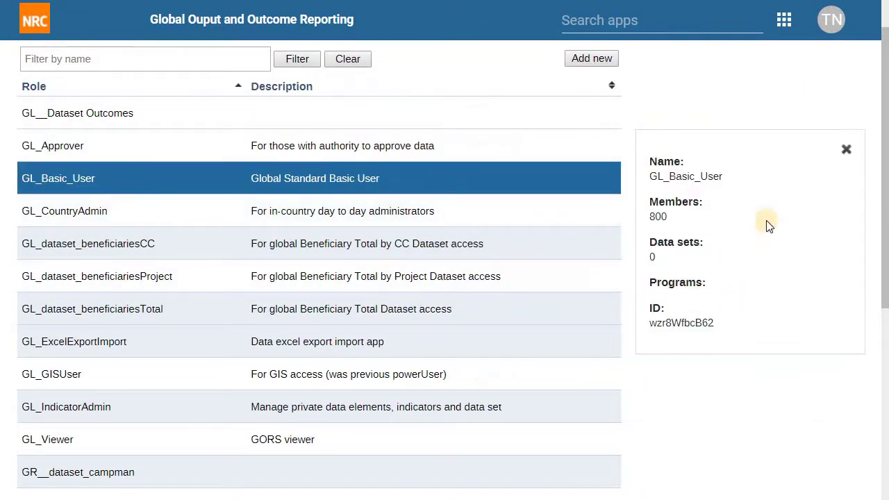
{"action": "left_click", "coordinate": [846, 152]}
{"action": "scroll", "coordinate": [514, 220], "scroll_direction": "up", "scroll_amount": 1}
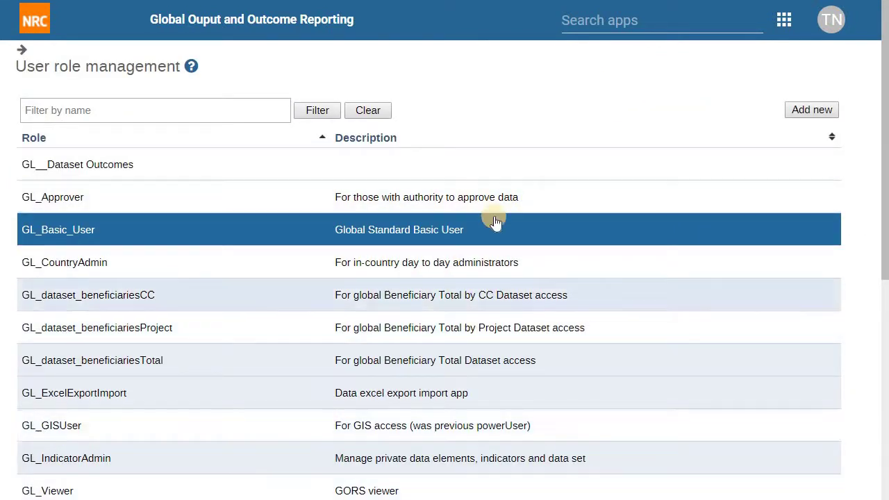
Step: Open the list of available apps
{"action": "left_click", "coordinate": [628, 28]}
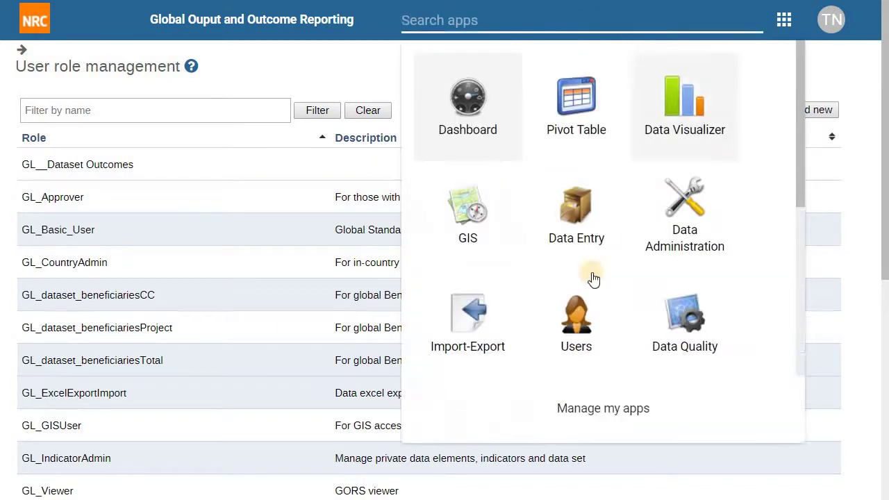